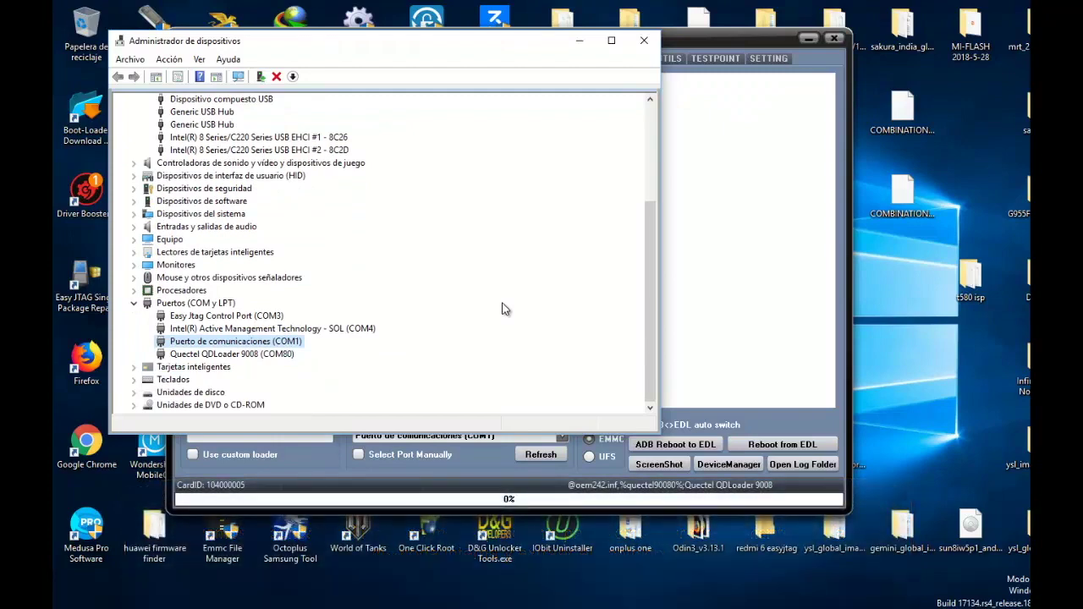
# - Check the Quectel QDLoader 9008 (COM80) entry under the Device Manager ports list
pyautogui.click(282, 355)
# - Dump the Aquaris X5 firmware from FIRMWARE UTILS with Dump Raw Userdata enabled
pyautogui.click(725, 308)
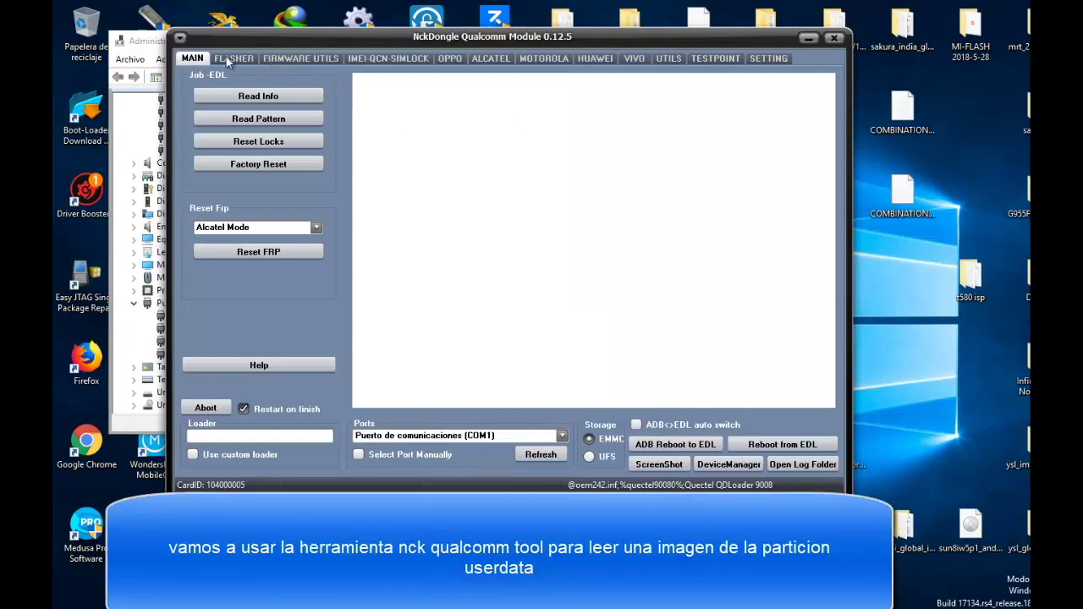
pyautogui.click(313, 59)
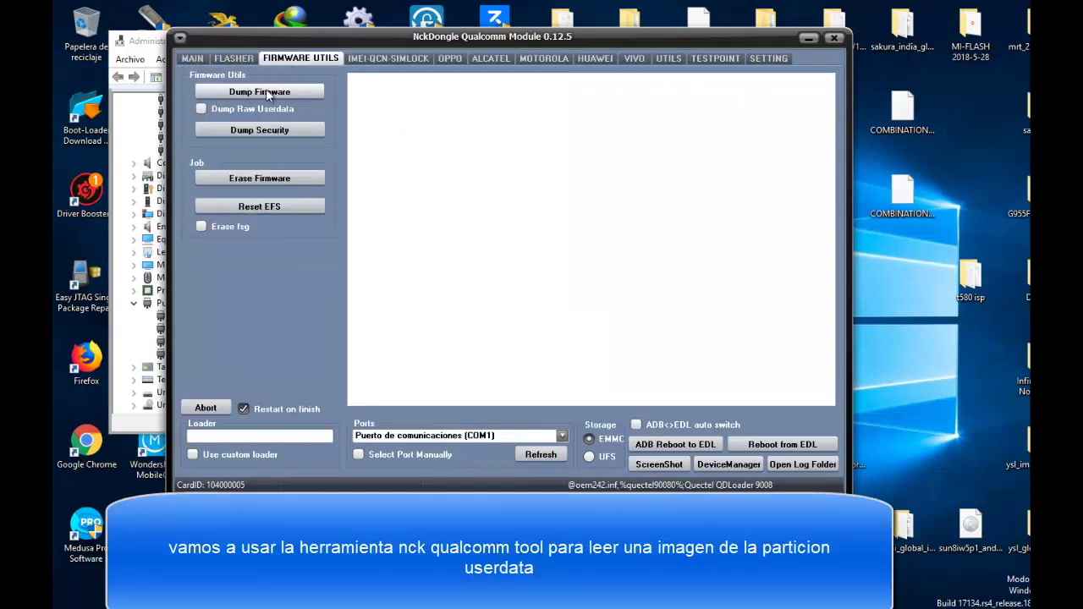
pyautogui.click(207, 110)
pyautogui.click(248, 93)
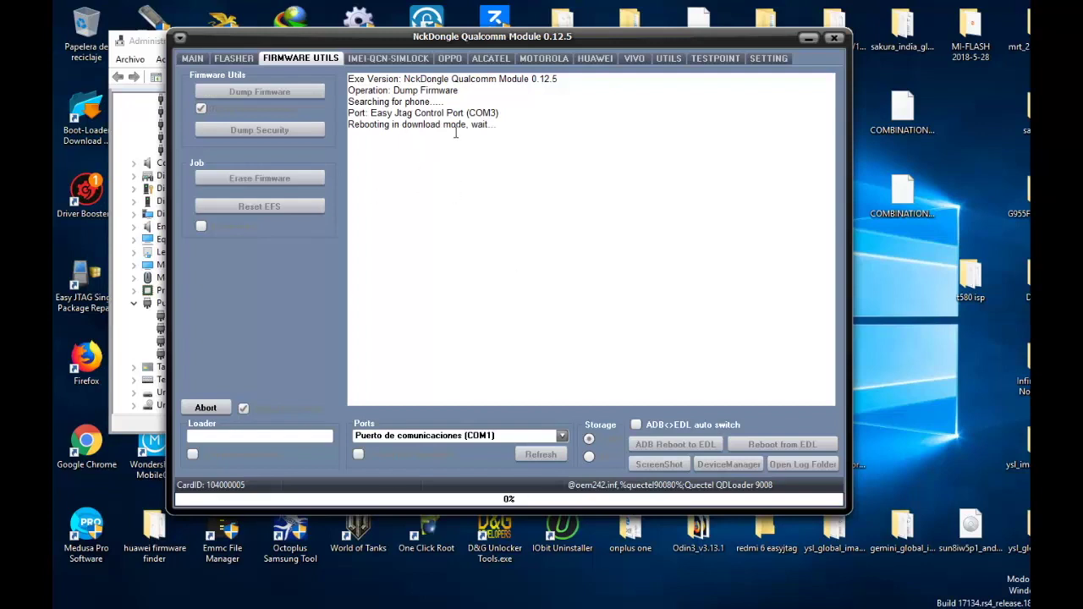
pyautogui.moveTo(508, 113); pyautogui.dragTo(412, 112)
pyautogui.click(449, 162)
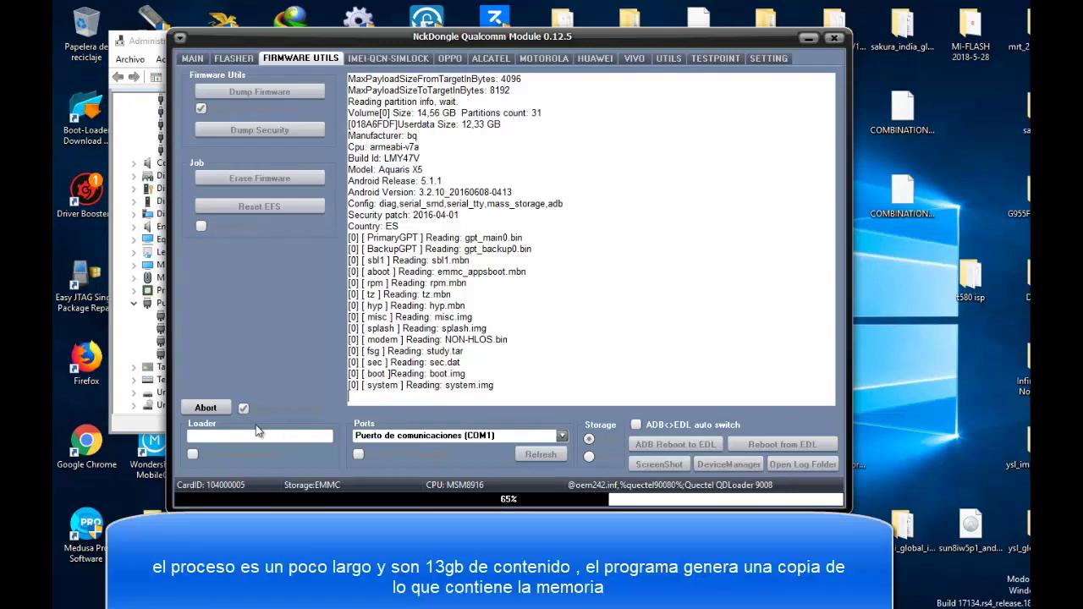
pyautogui.click(203, 406)
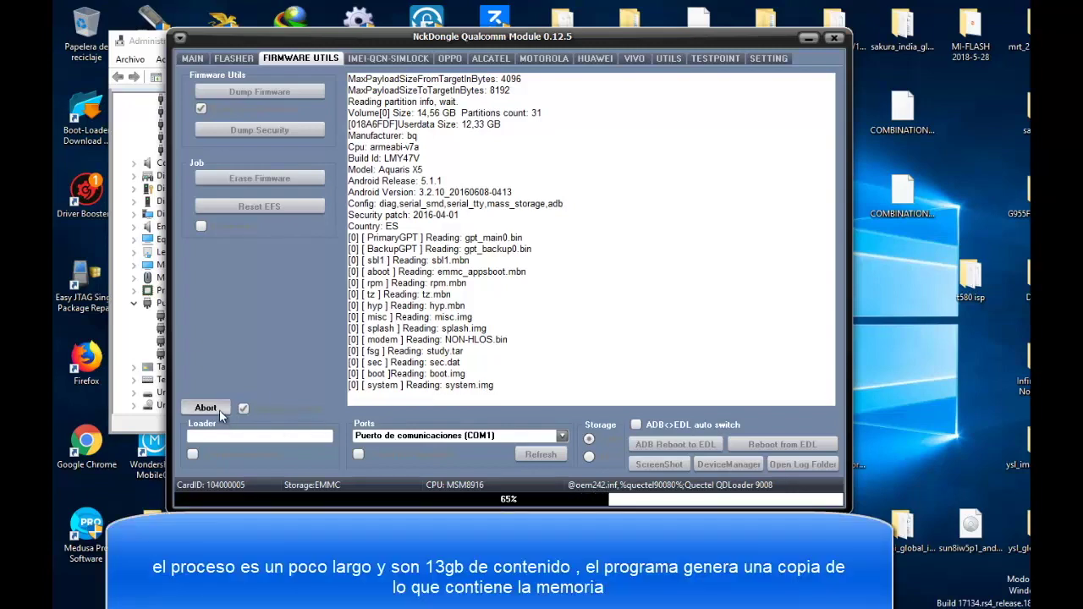
# - Close NckDongle and set eMMC_tool to Qualcomm vendor with ScanPartition from file
pyautogui.click(833, 39)
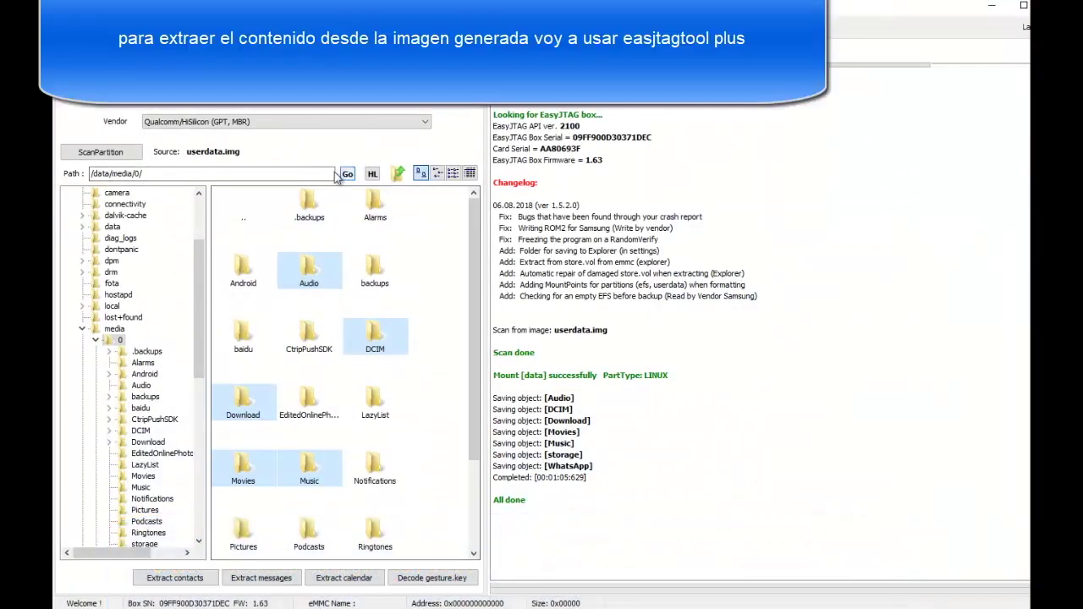
pyautogui.click(183, 125)
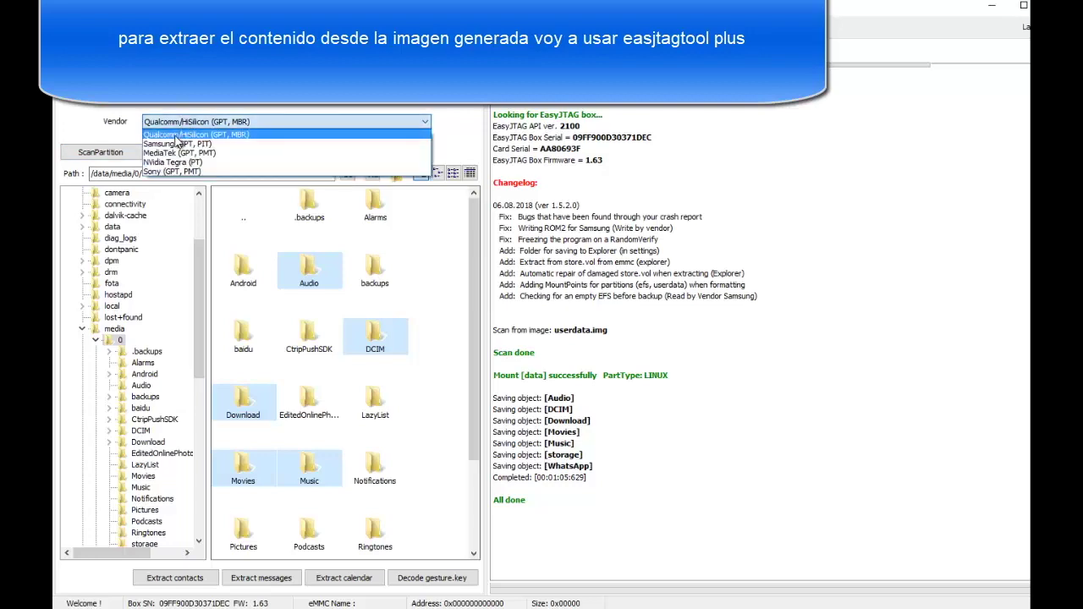
pyautogui.click(175, 136)
pyautogui.click(98, 152)
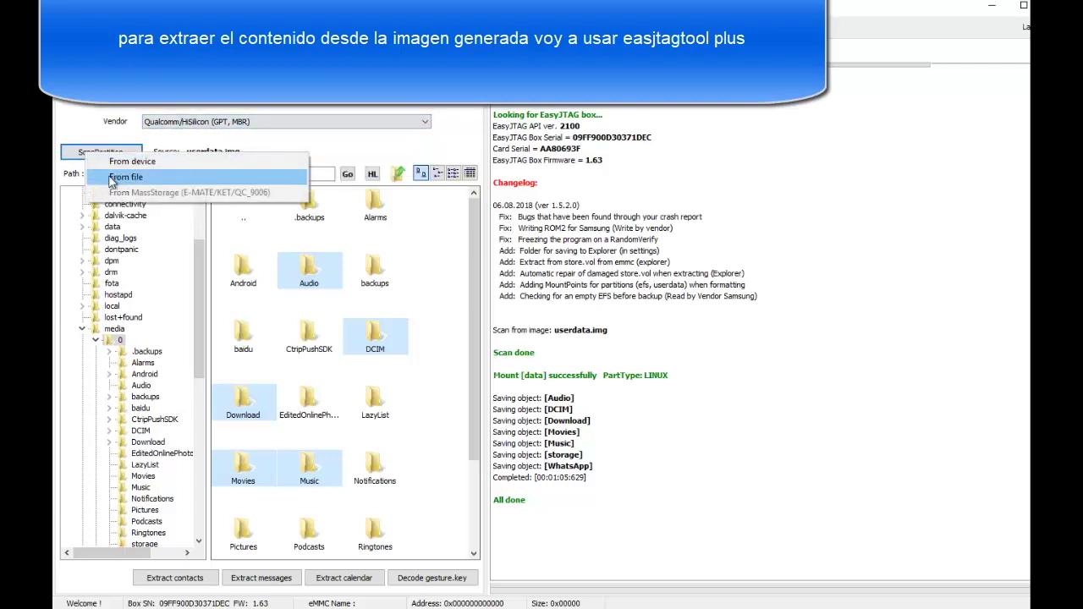
pyautogui.click(110, 180)
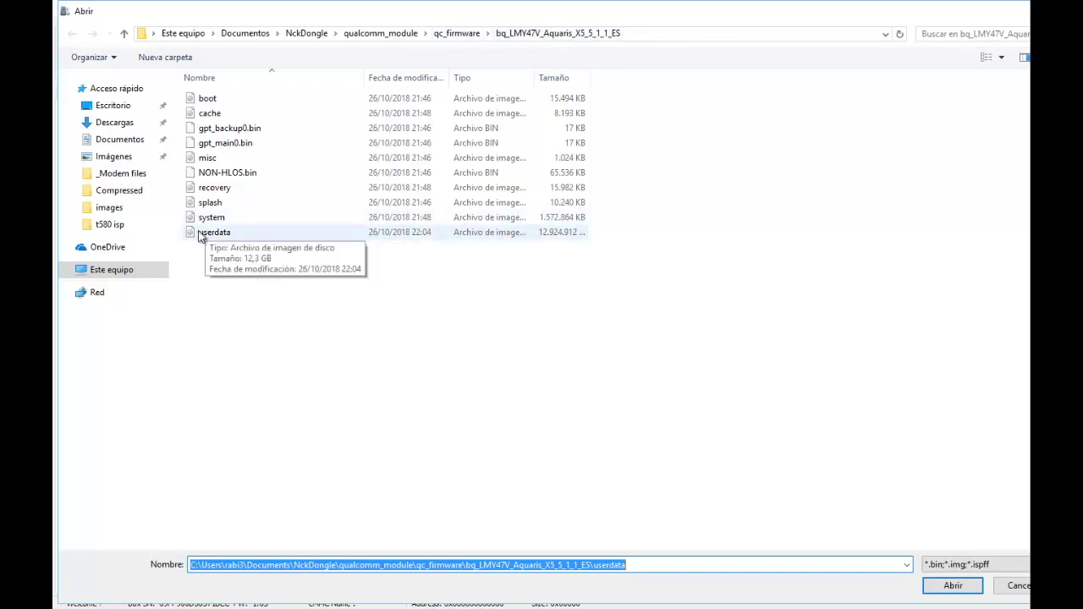
# - Check the userdata image's size in Properties, then load it as the scan source
pyautogui.rightClick(518, 233)
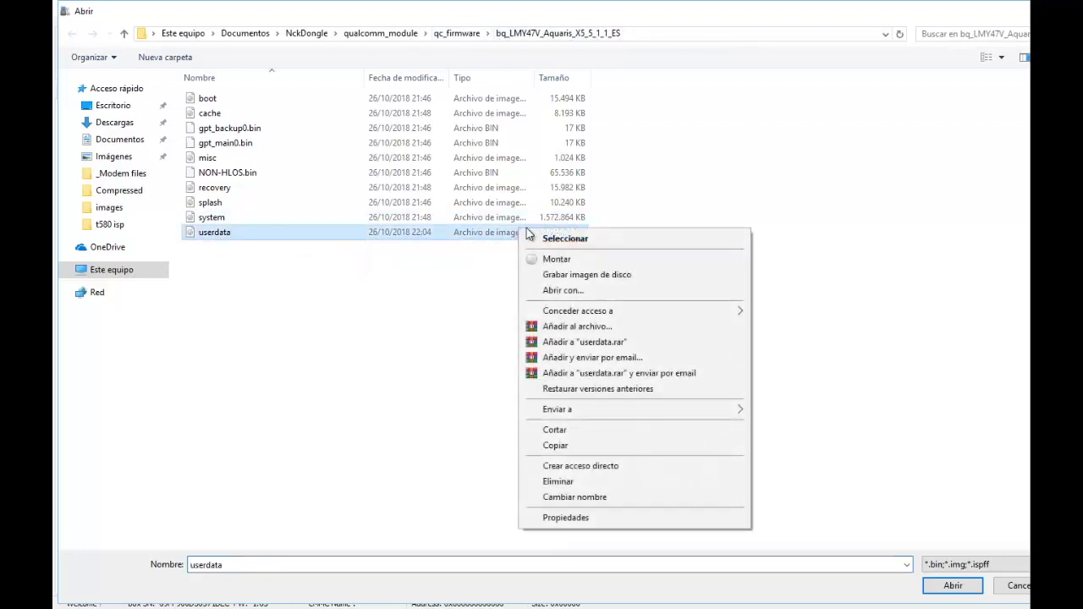
pyautogui.click(609, 517)
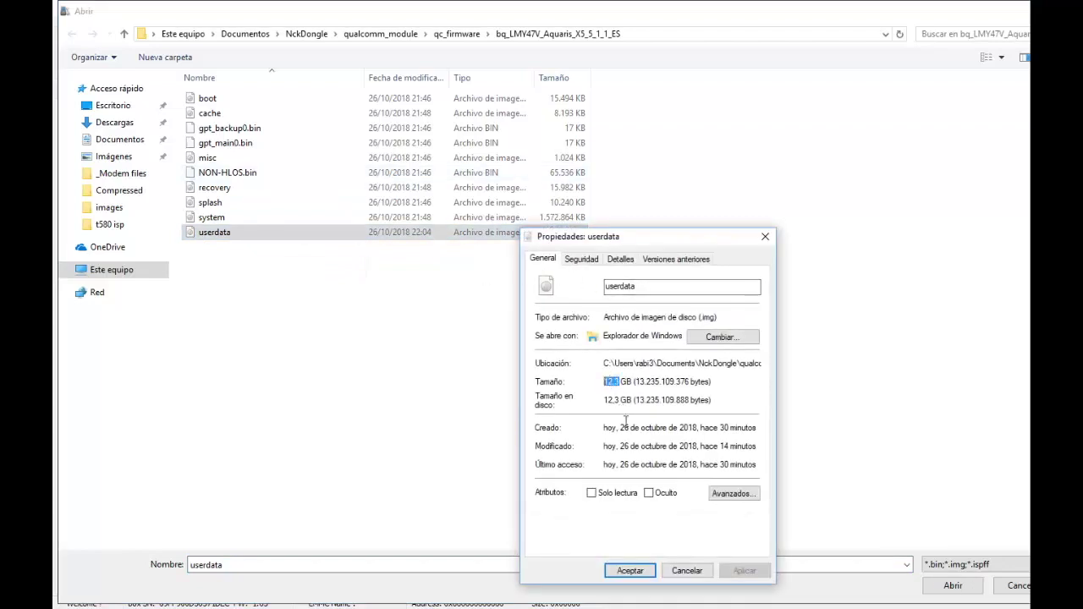
pyautogui.click(628, 571)
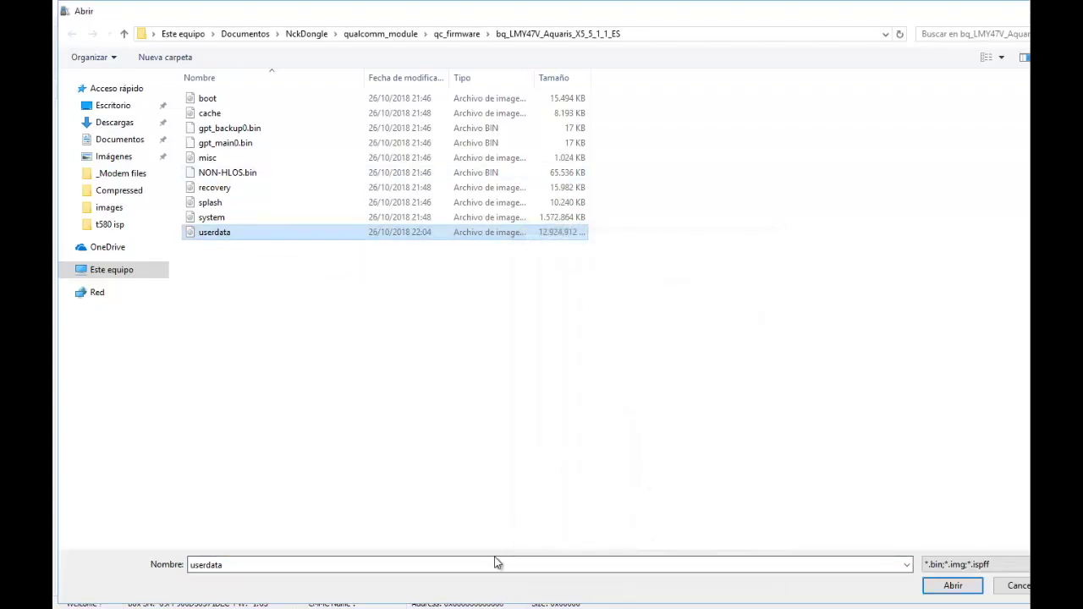
pyautogui.doubleClick(238, 234)
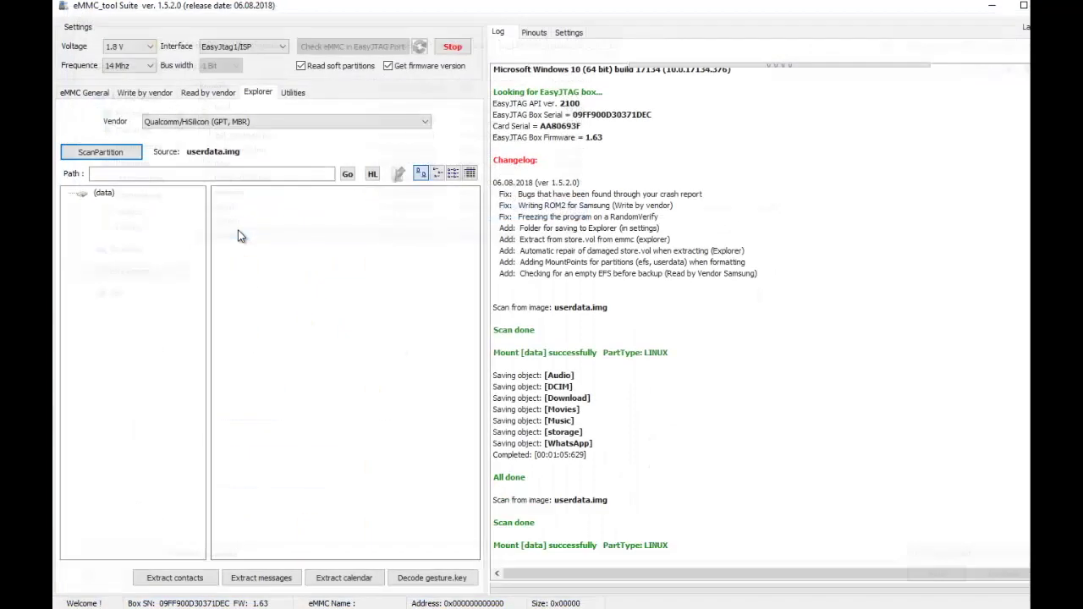
# - Expand the data partition and browse media/0 down to DCIM/Camera
pyautogui.click(80, 197)
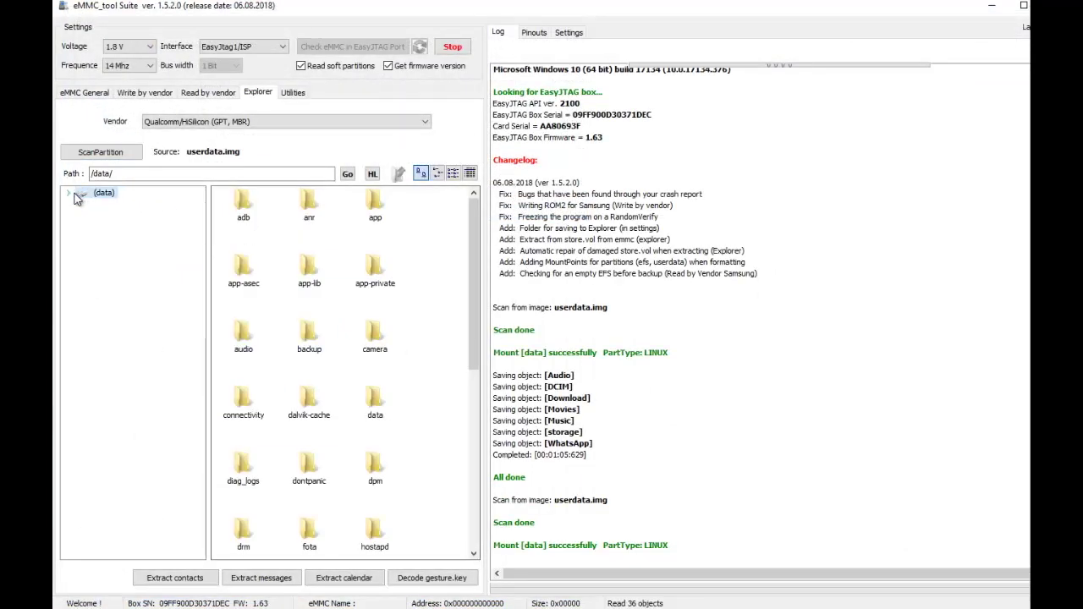
pyautogui.doubleClick(81, 193)
pyautogui.scroll(-1, 195, 236)
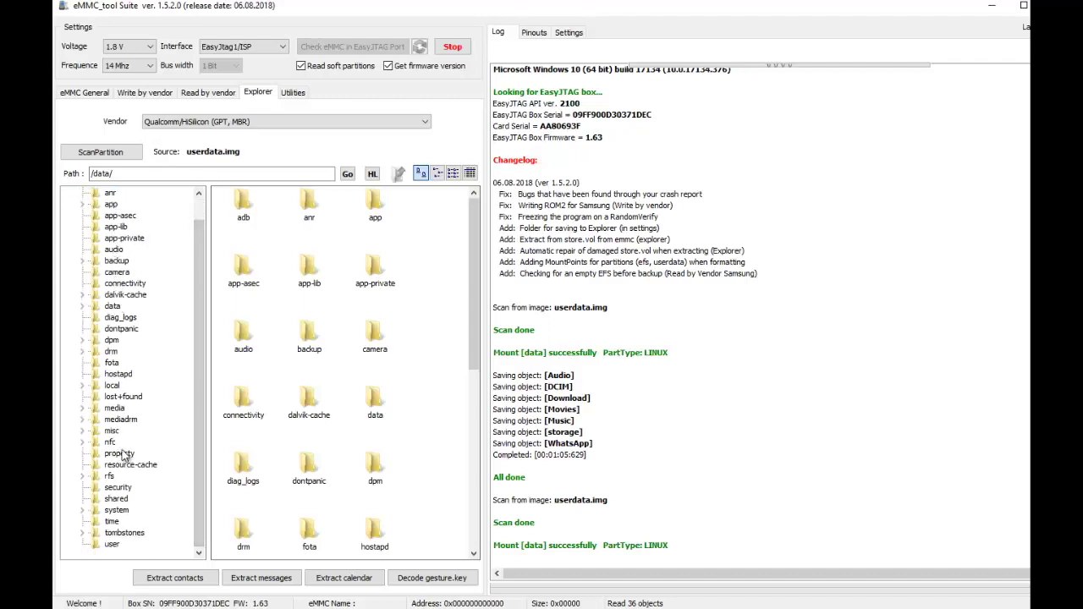
pyautogui.doubleClick(114, 408)
pyautogui.moveTo(474, 246)
pyautogui.mouseDown()
pyautogui.moveTo(483, 366)
pyautogui.moveTo(483, 269)
pyautogui.mouseUp()
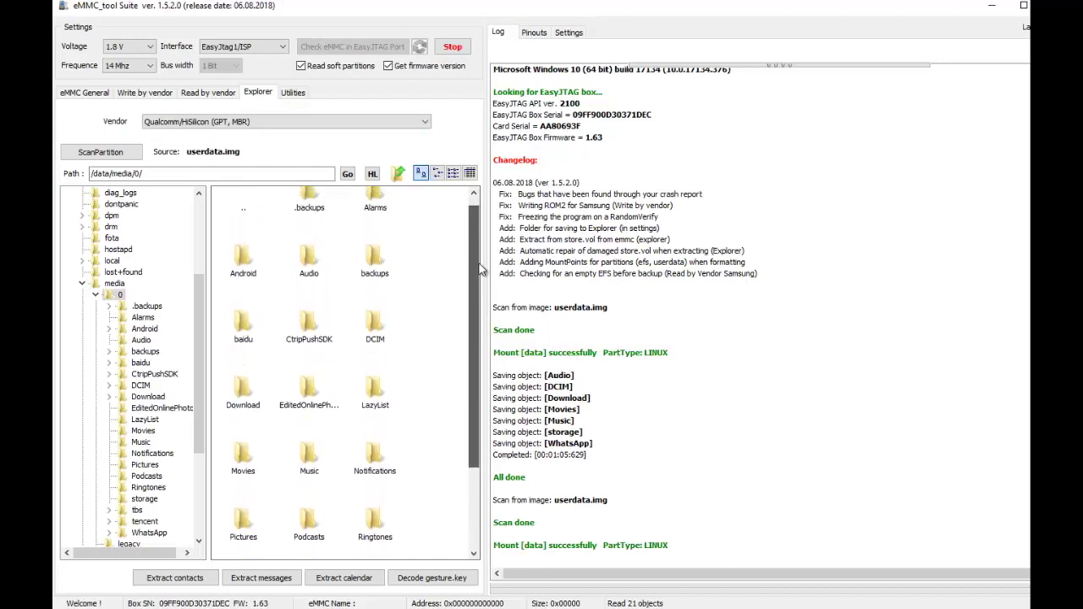
pyautogui.doubleClick(389, 315)
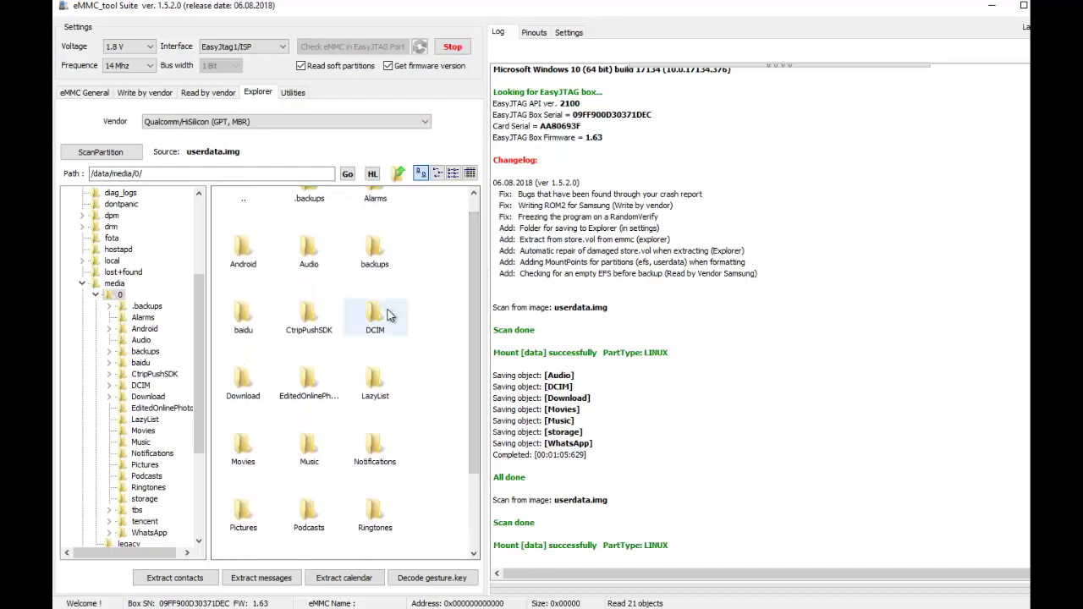
pyautogui.doubleClick(440, 207)
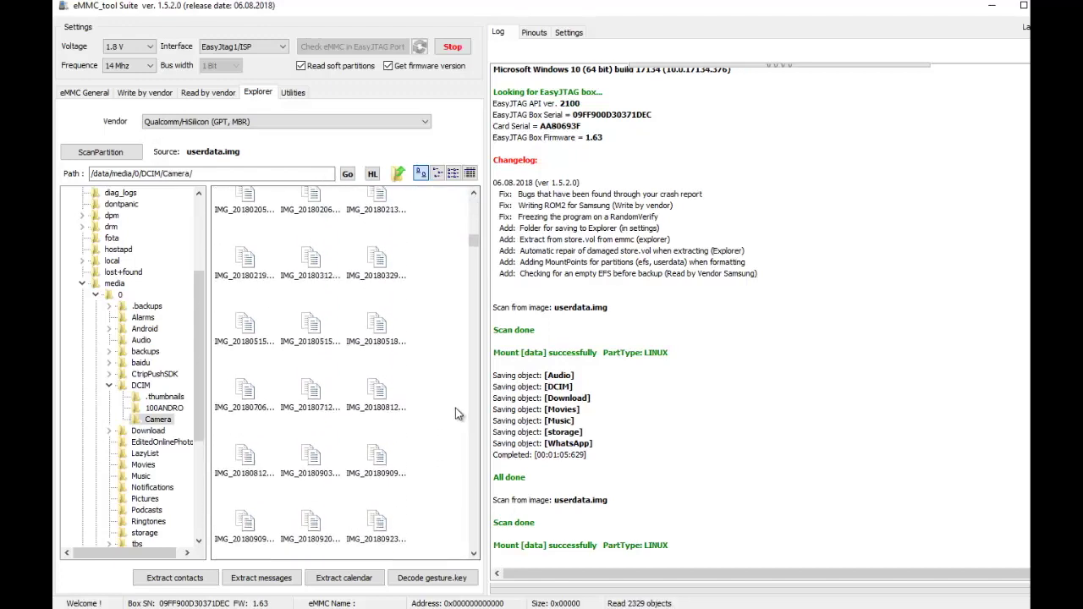
# - Browse the WhatsApp Backups, Databases and Media/Images folders
pyautogui.scroll(-3, 159, 474)
pyautogui.click(157, 512)
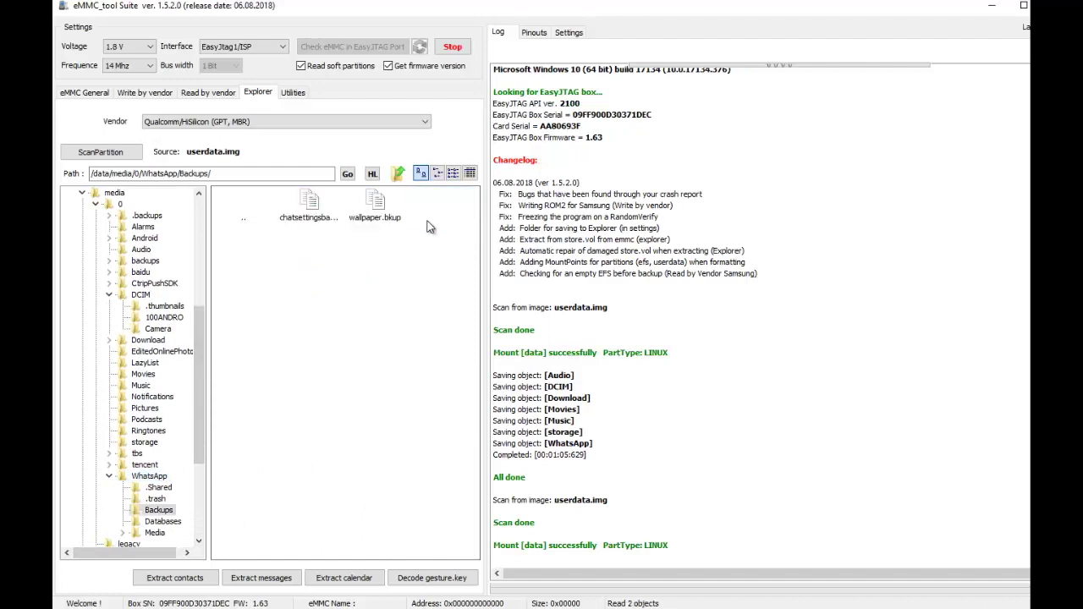
pyautogui.doubleClick(243, 207)
pyautogui.doubleClick(243, 269)
pyautogui.doubleClick(244, 207)
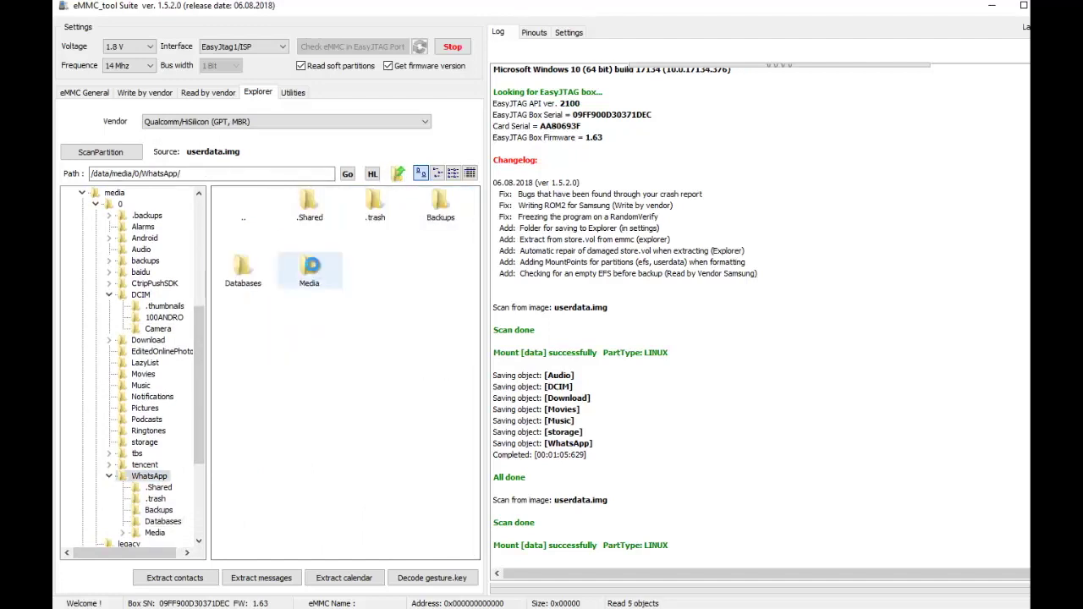
pyautogui.doubleClick(310, 267)
pyautogui.doubleClick(376, 269)
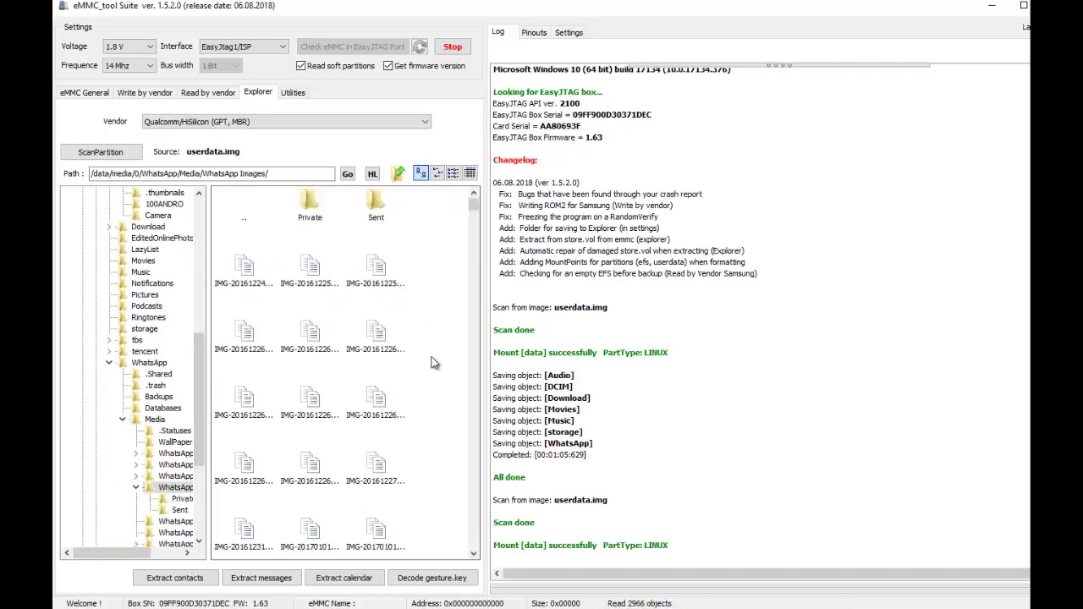
# - Collapse the DCIM and WhatsApp folders and return to /data/media/0
pyautogui.scroll(3, 139, 381)
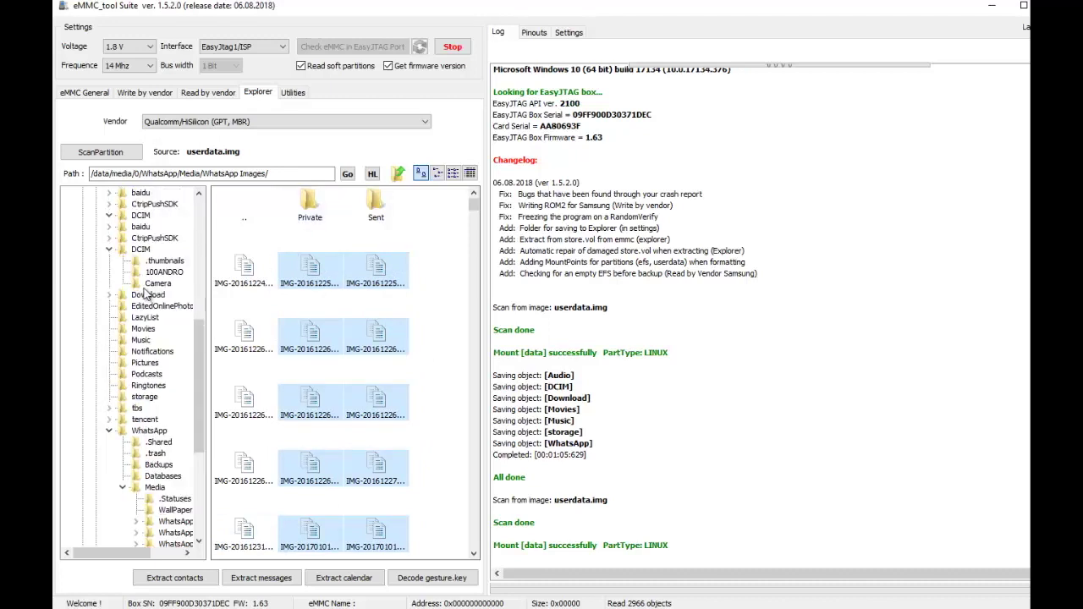
pyautogui.click(138, 285)
pyautogui.click(109, 283)
pyautogui.click(108, 431)
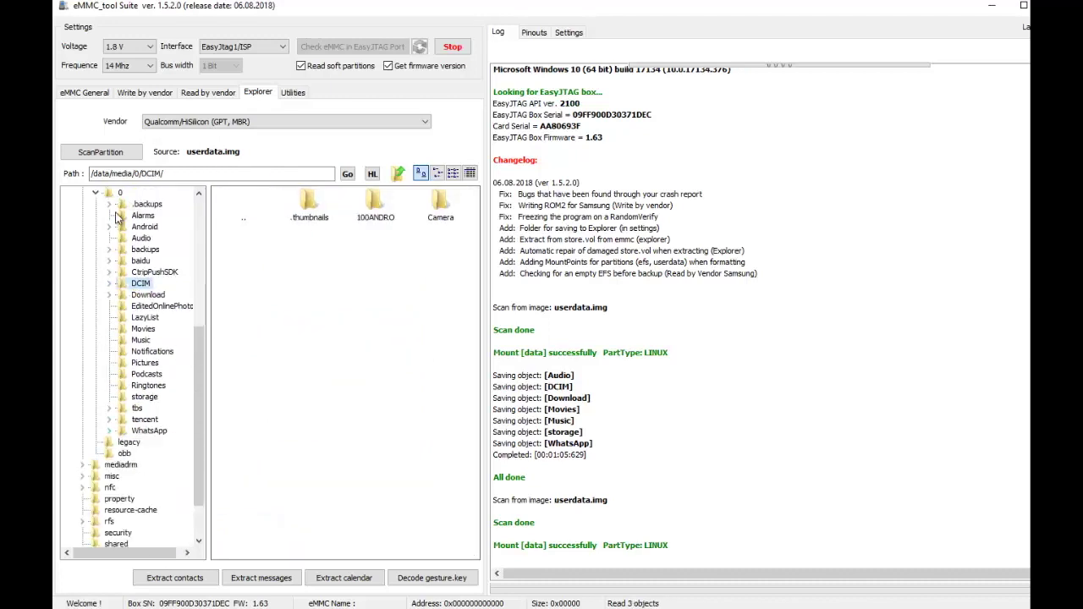
pyautogui.click(120, 192)
pyautogui.scroll(-3, 288, 475)
pyautogui.click(247, 550)
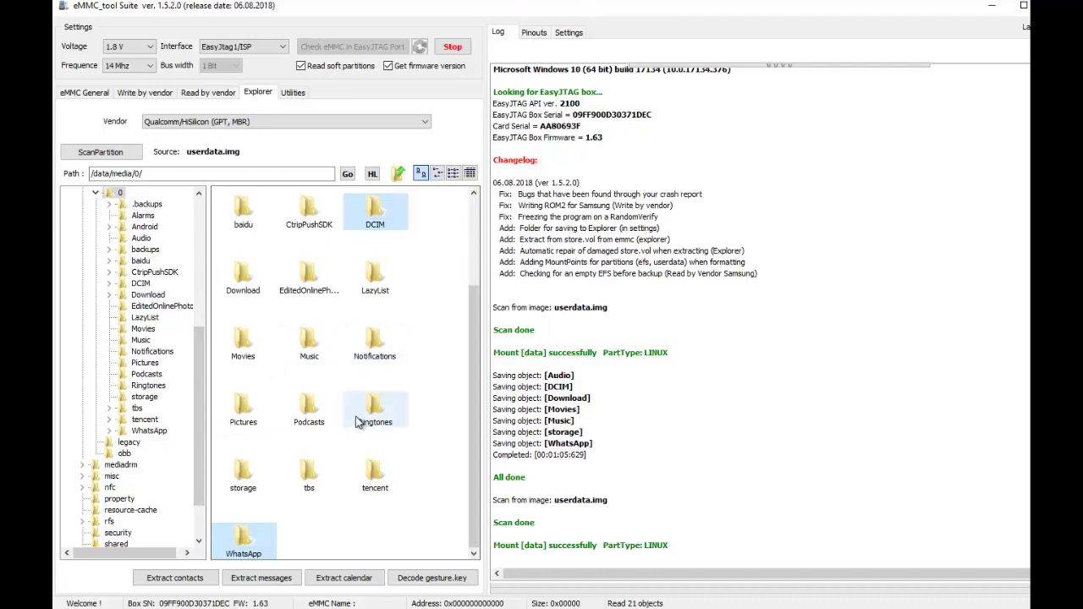
# - Export the Download folder by file type into the bqx5 folder
pyautogui.rightClick(252, 287)
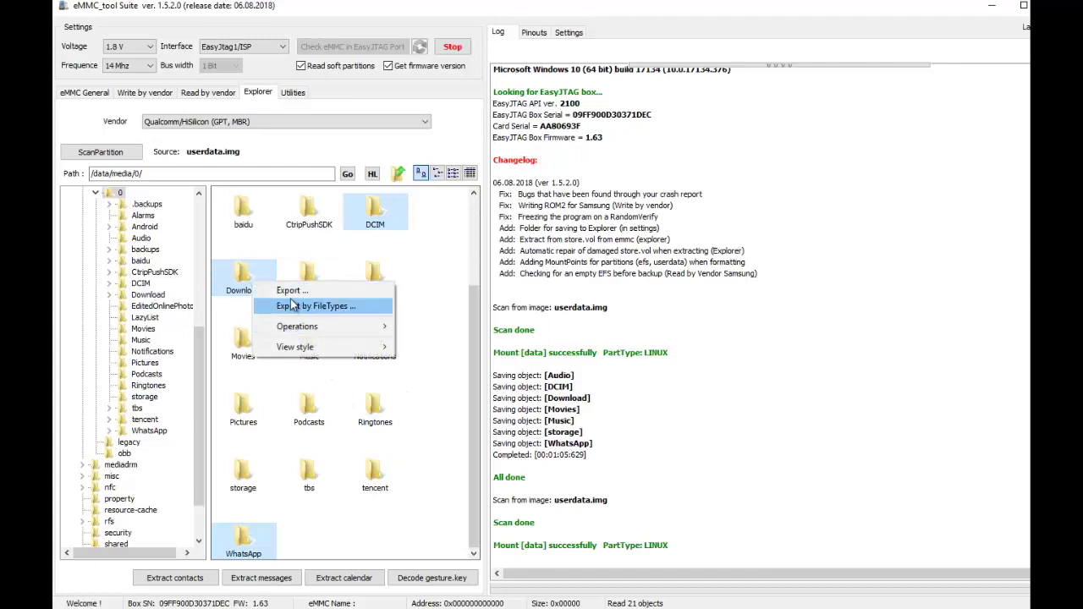
pyautogui.click(291, 298)
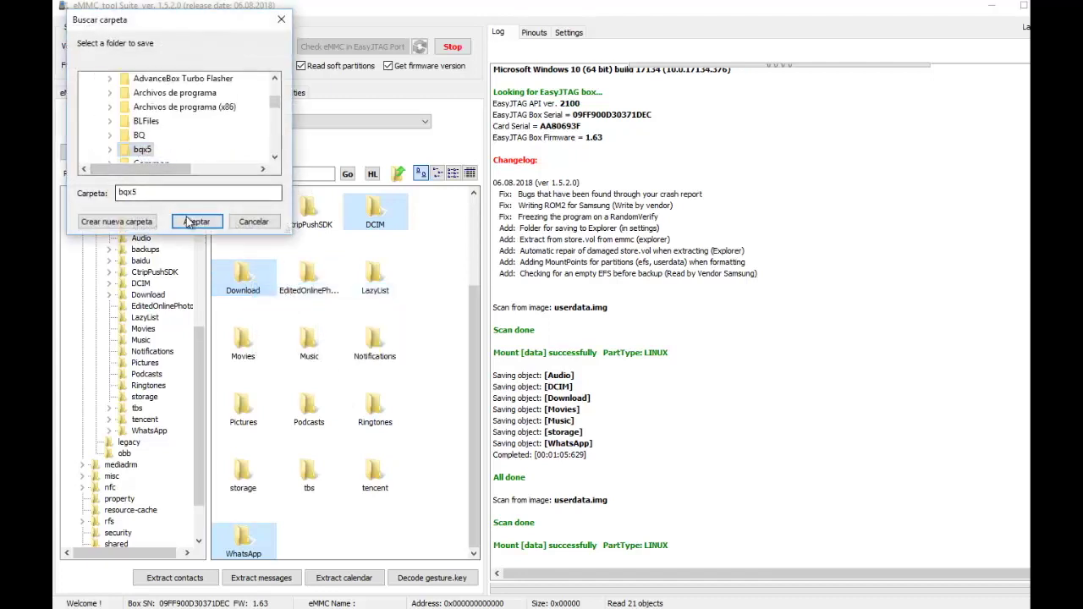
pyautogui.click(254, 222)
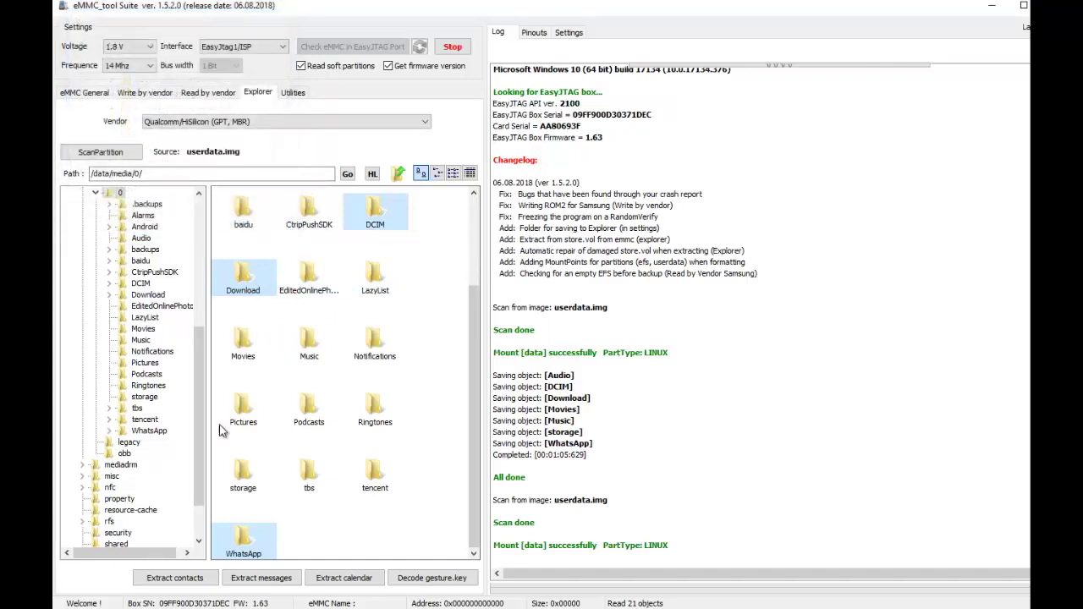
# - Extract contacts from contacts2.db into the bqx5 folder
pyautogui.click(191, 581)
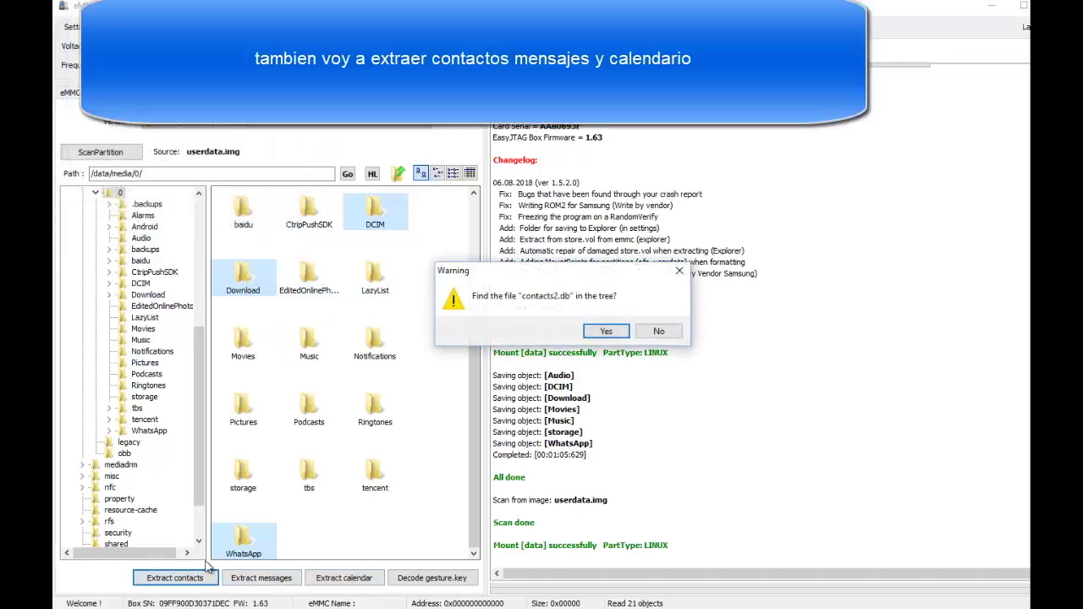
pyautogui.click(598, 331)
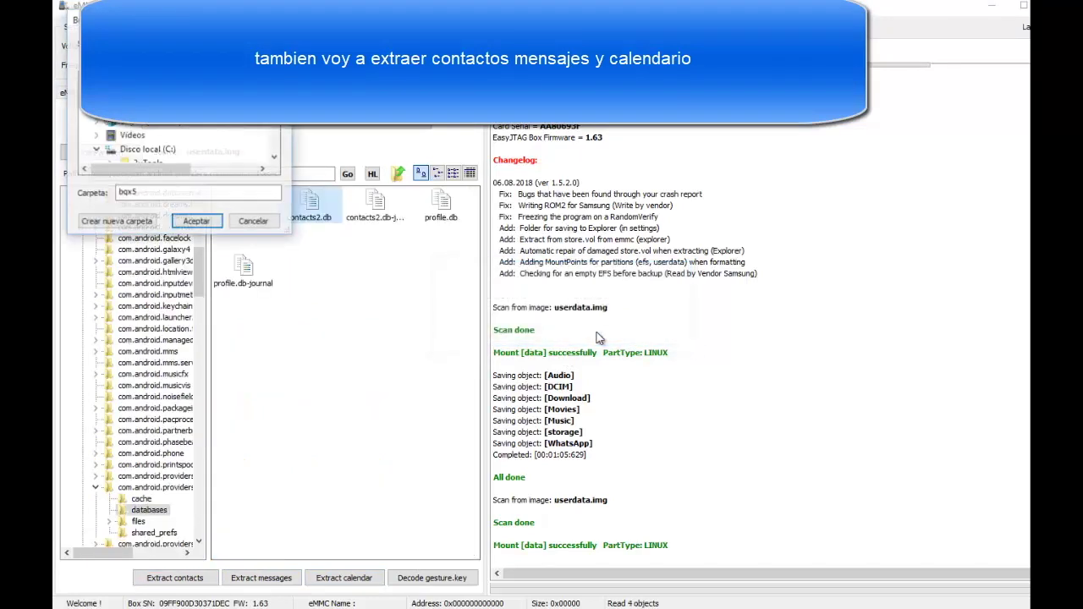
pyautogui.click(187, 222)
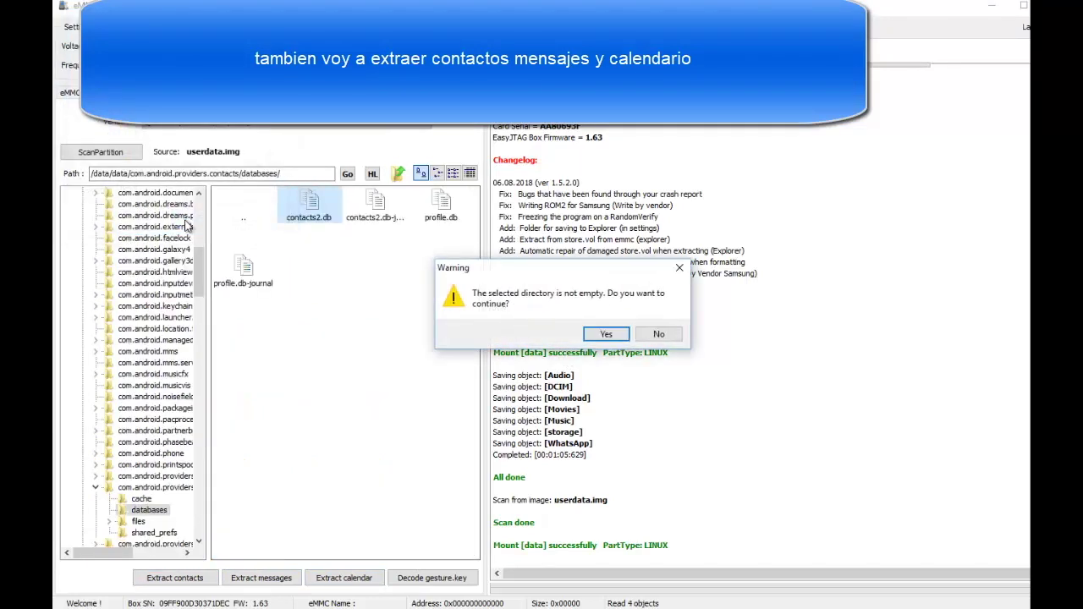
pyautogui.click(604, 334)
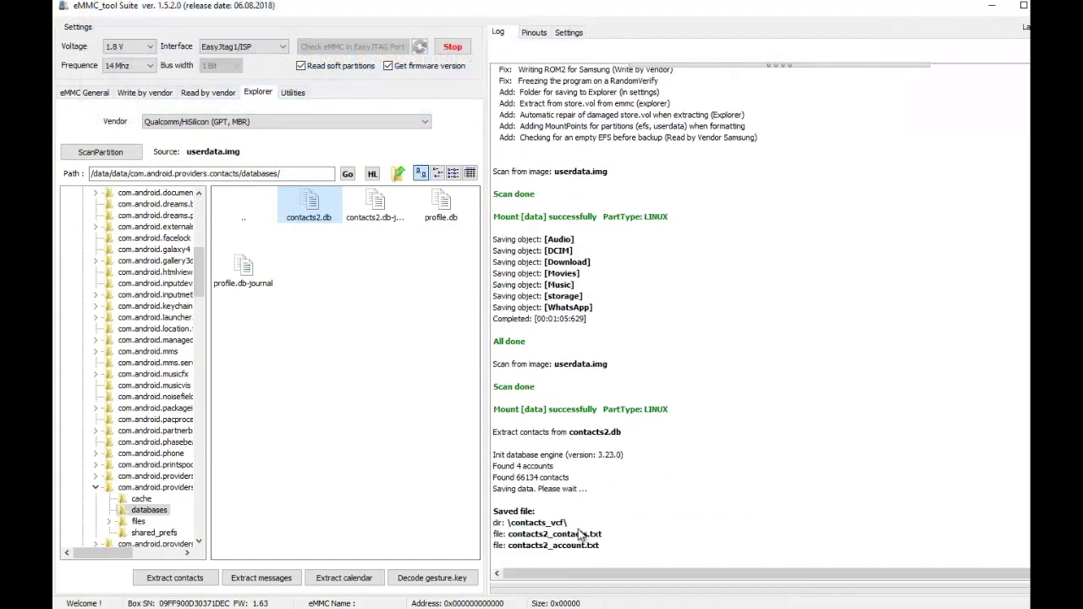
pyautogui.moveTo(544, 542); pyautogui.dragTo(495, 511)
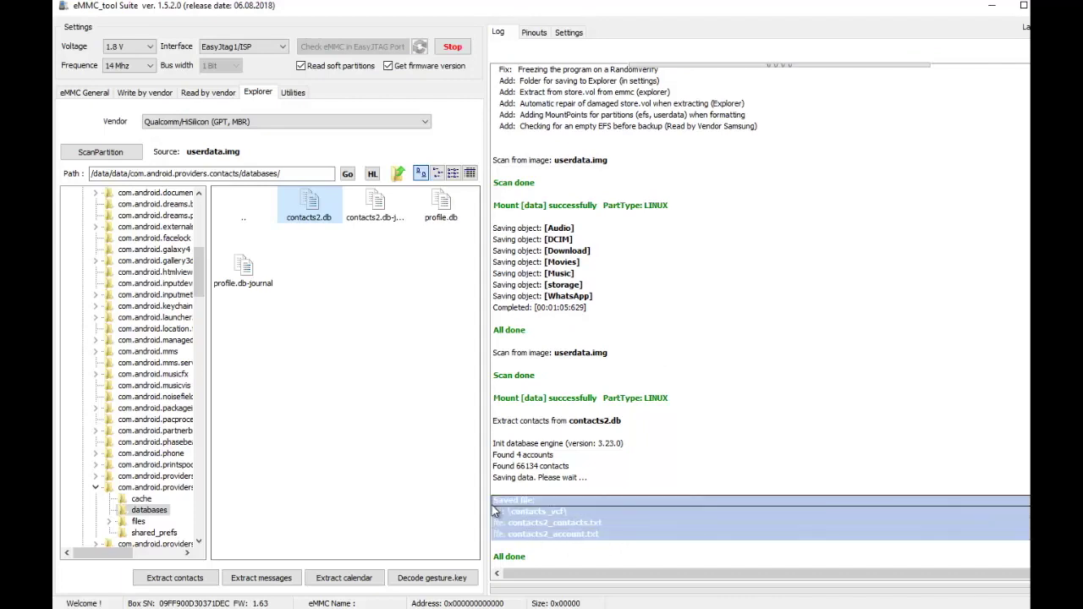
# - Extract SMS messages from mmssms.db into the bqx5 folder
pyautogui.click(277, 578)
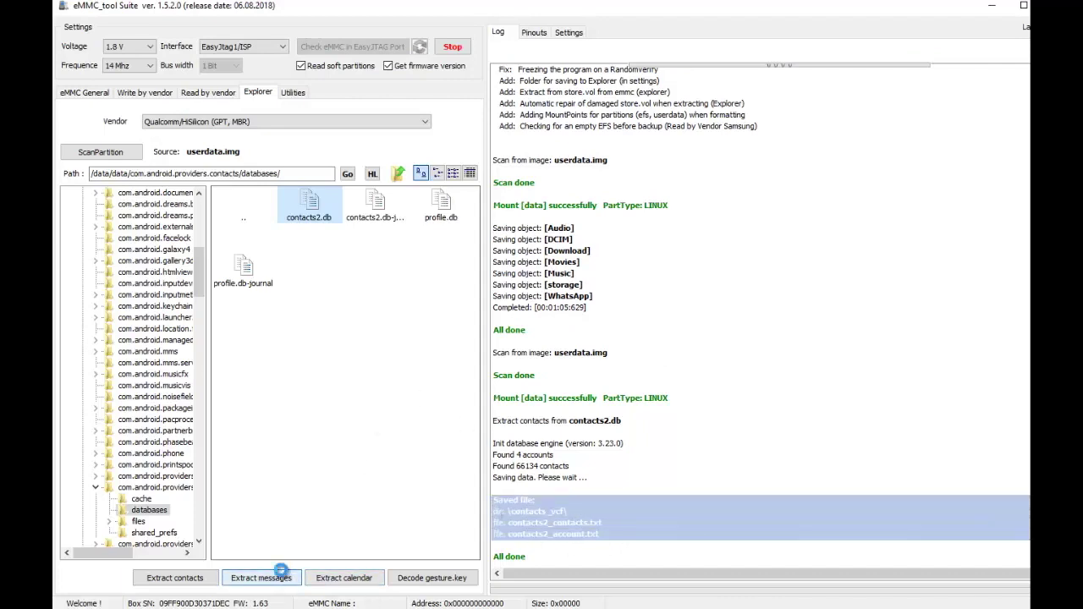
pyautogui.click(597, 334)
pyautogui.click(138, 150)
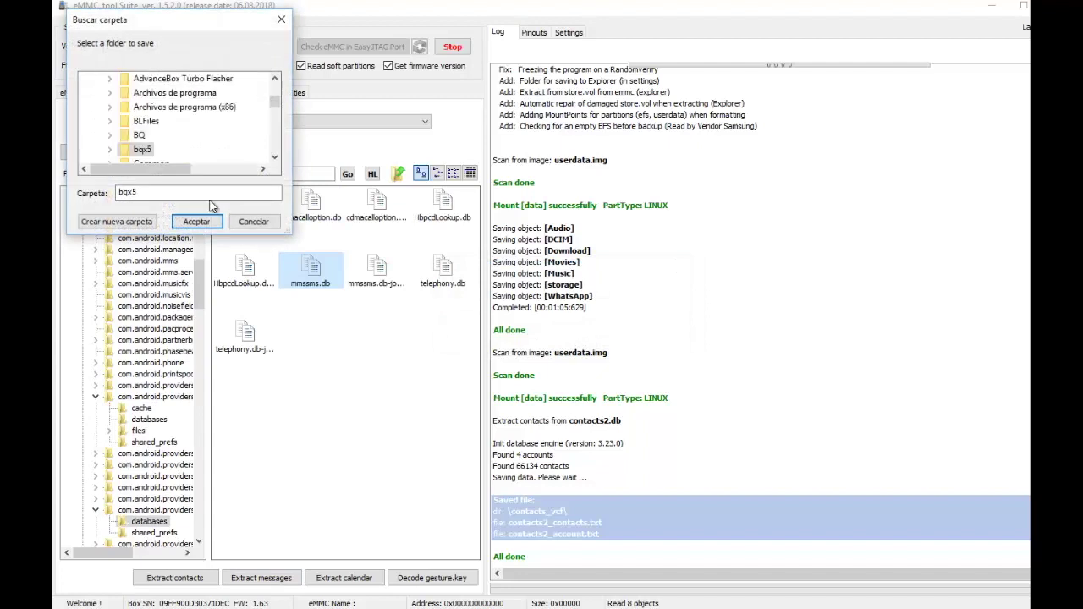
pyautogui.click(190, 220)
pyautogui.click(605, 333)
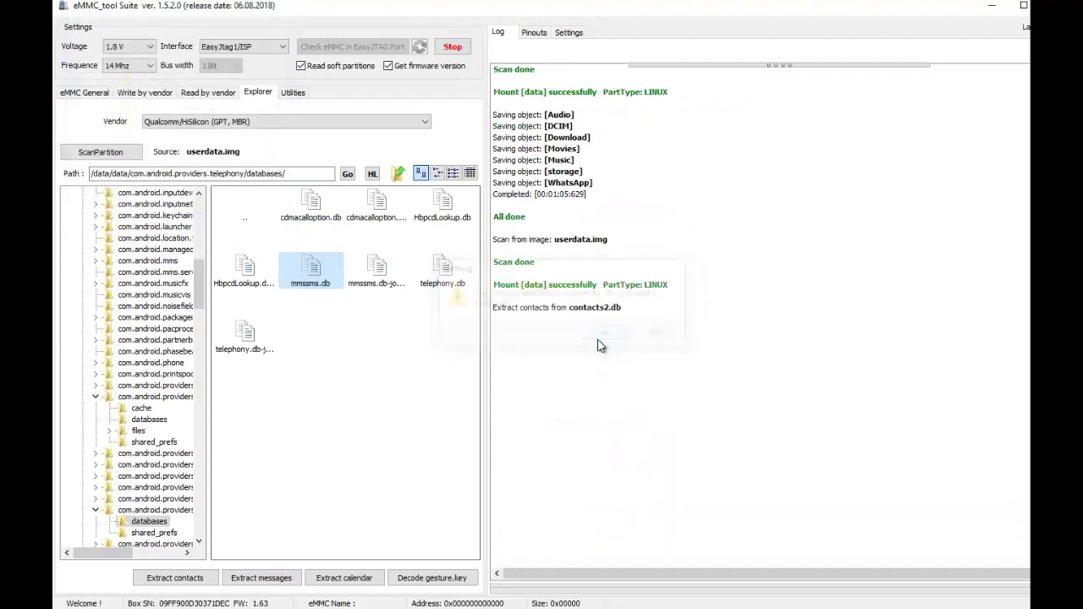
pyautogui.click(497, 518)
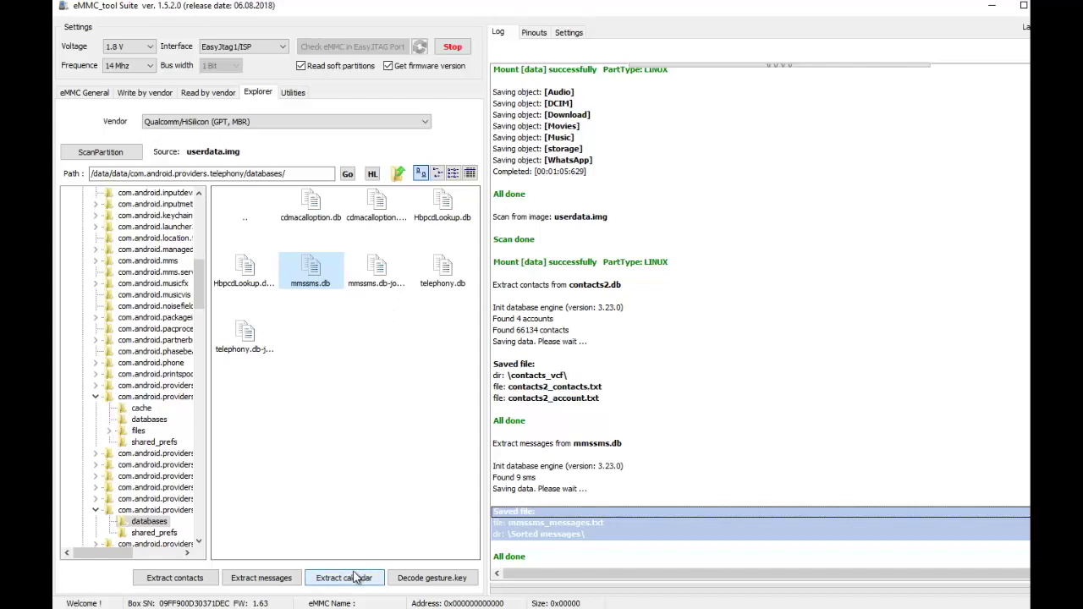
# - Extract calendar events from calendar.db into the bqx5 folder
pyautogui.click(364, 578)
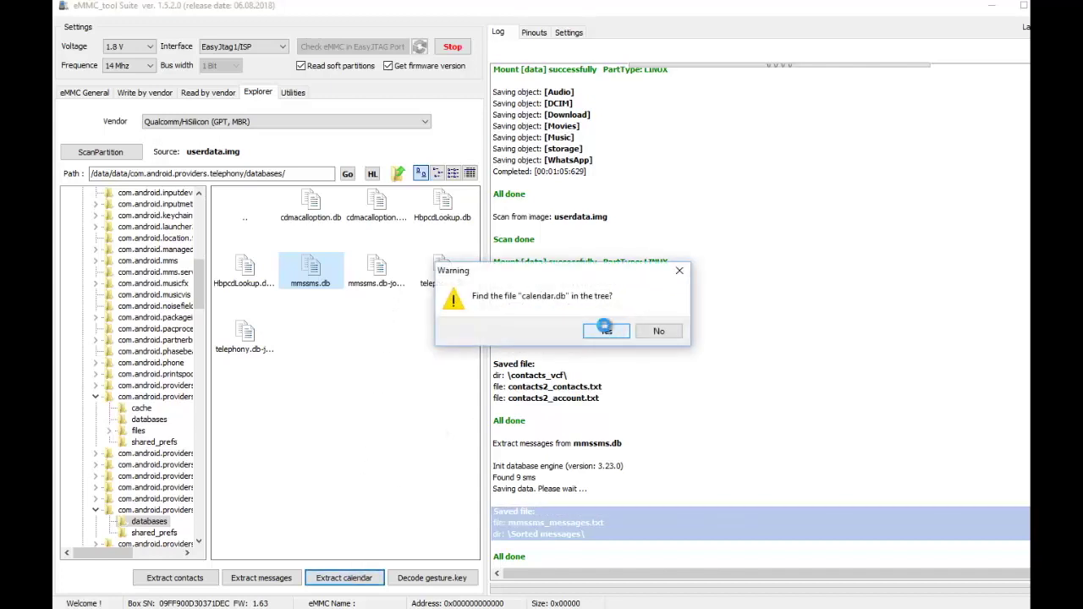
pyautogui.click(606, 331)
pyautogui.click(194, 219)
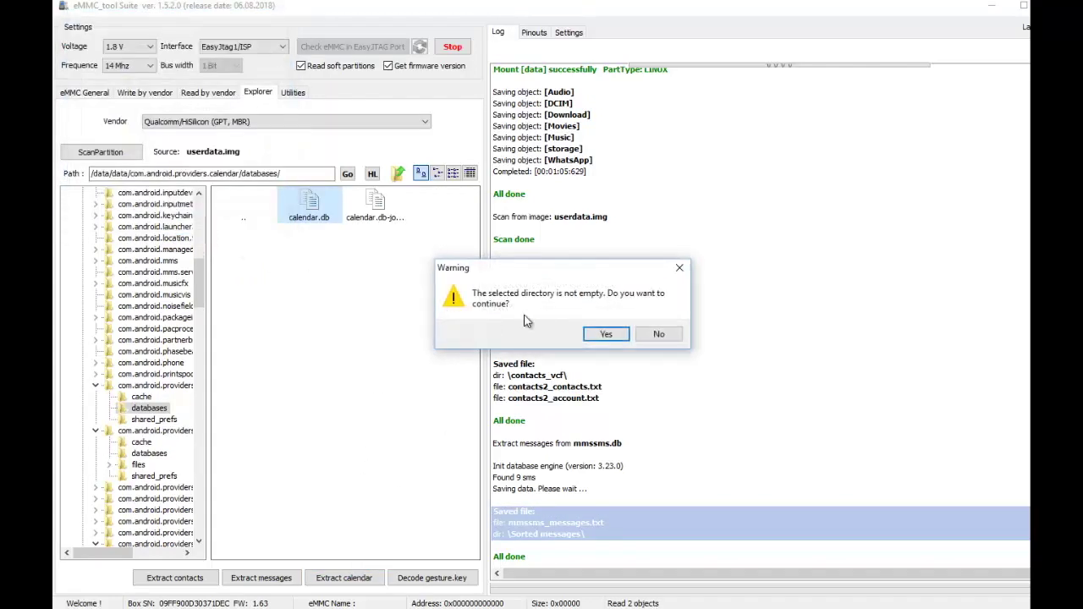
pyautogui.click(606, 334)
pyautogui.click(562, 541)
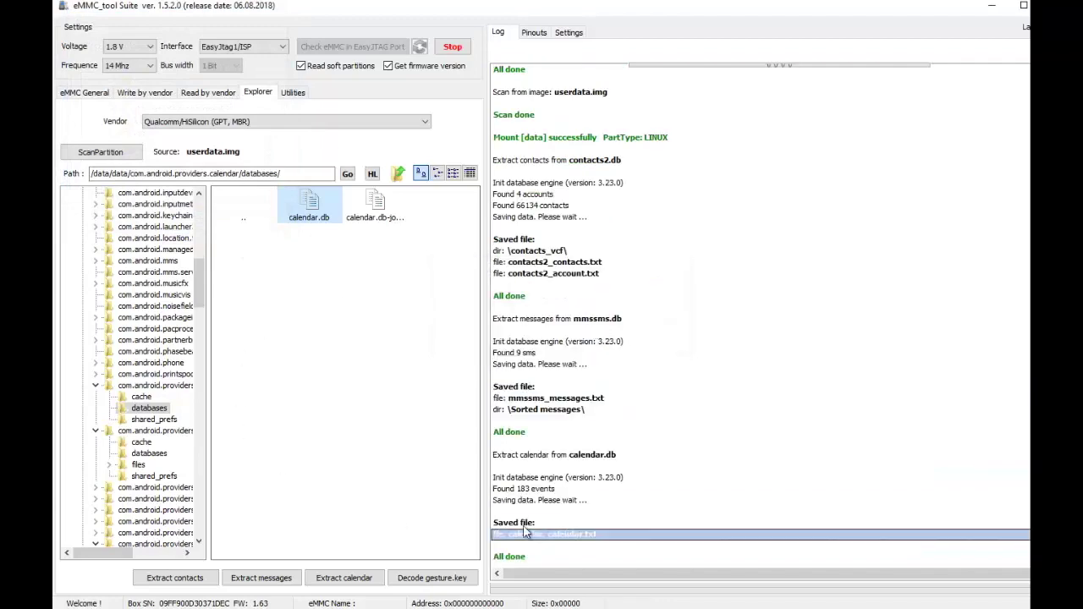
pyautogui.click(338, 404)
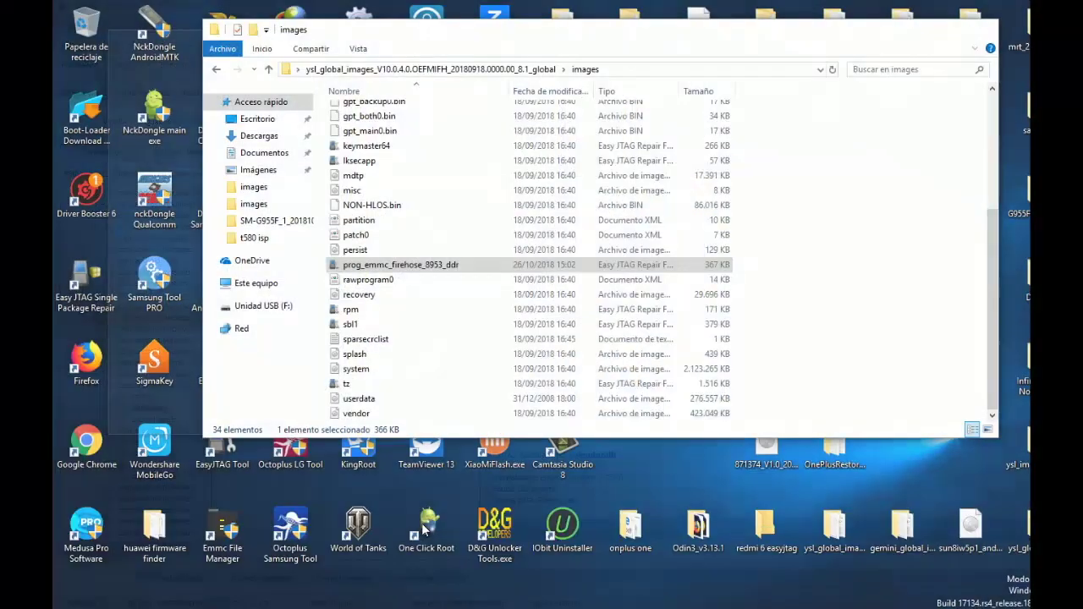
# - Browse C:\bqx5 in File Explorer, checking the DCIM and WhatsApp > Media folders
pyautogui.click(398, 541)
pyautogui.click(256, 283)
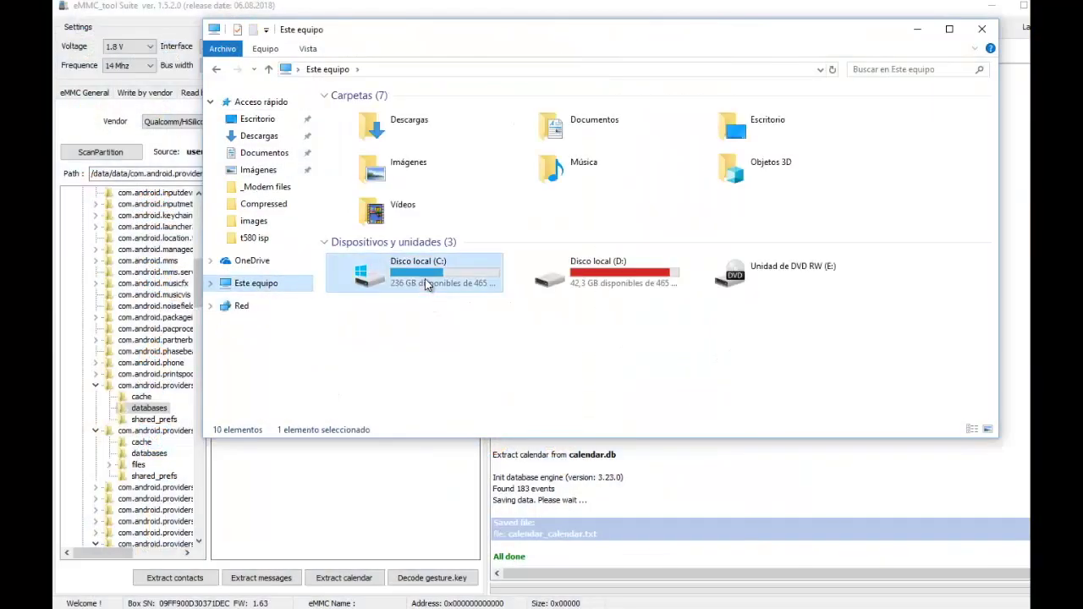
pyautogui.doubleClick(428, 283)
pyautogui.doubleClick(352, 217)
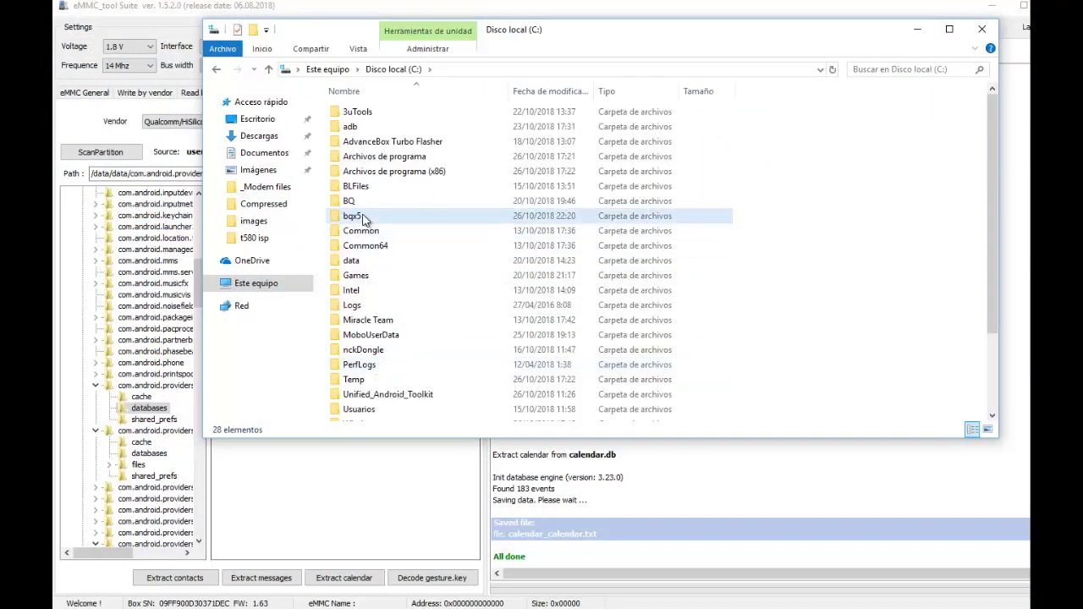
pyautogui.doubleClick(350, 141)
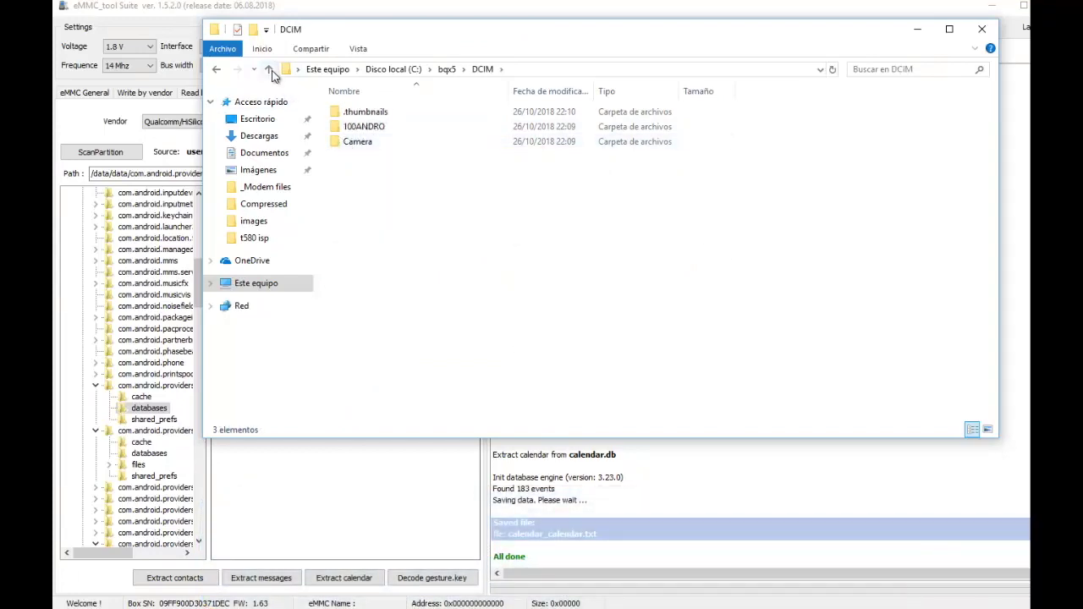
pyautogui.click(268, 69)
pyautogui.doubleClick(362, 230)
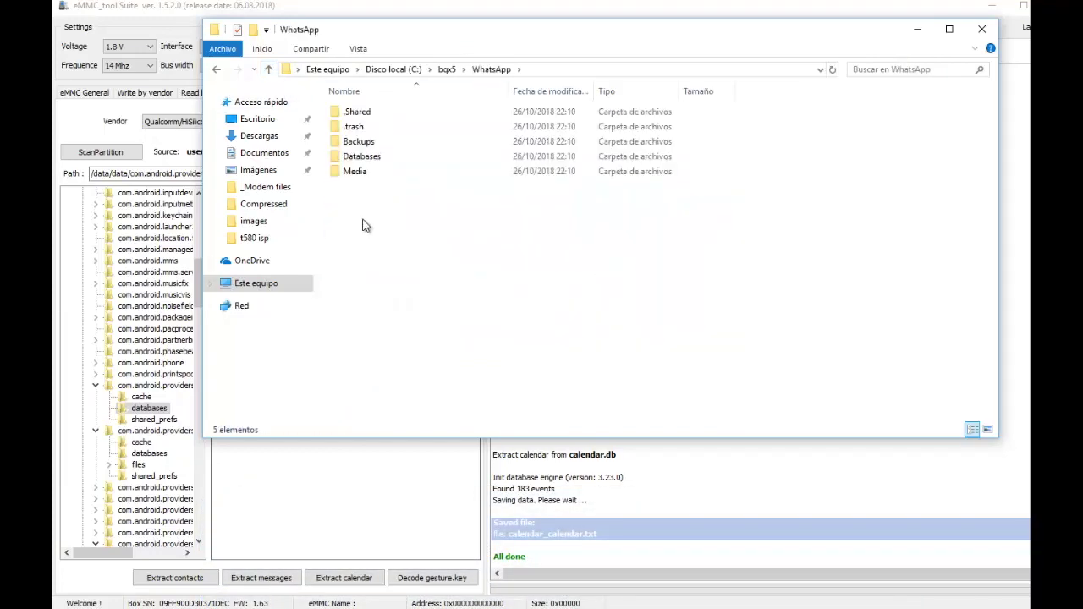
pyautogui.doubleClick(352, 172)
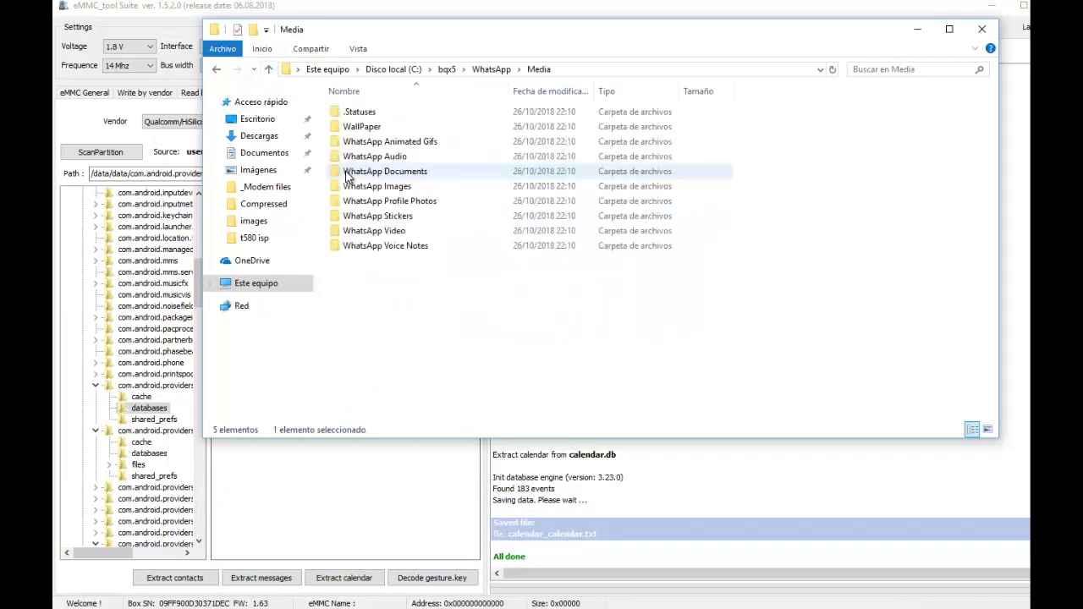
pyautogui.click(269, 69)
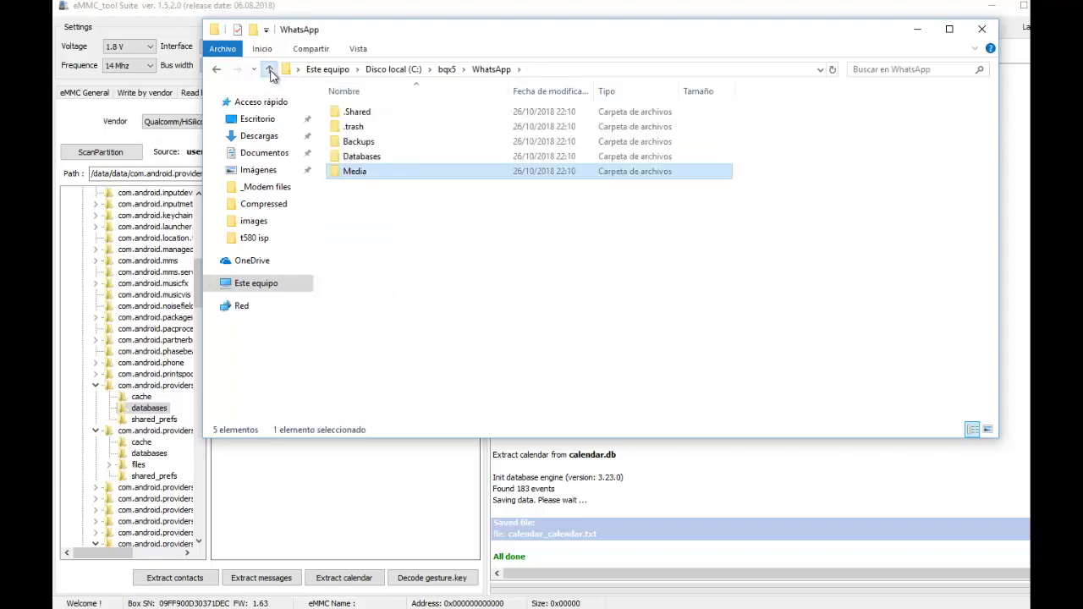